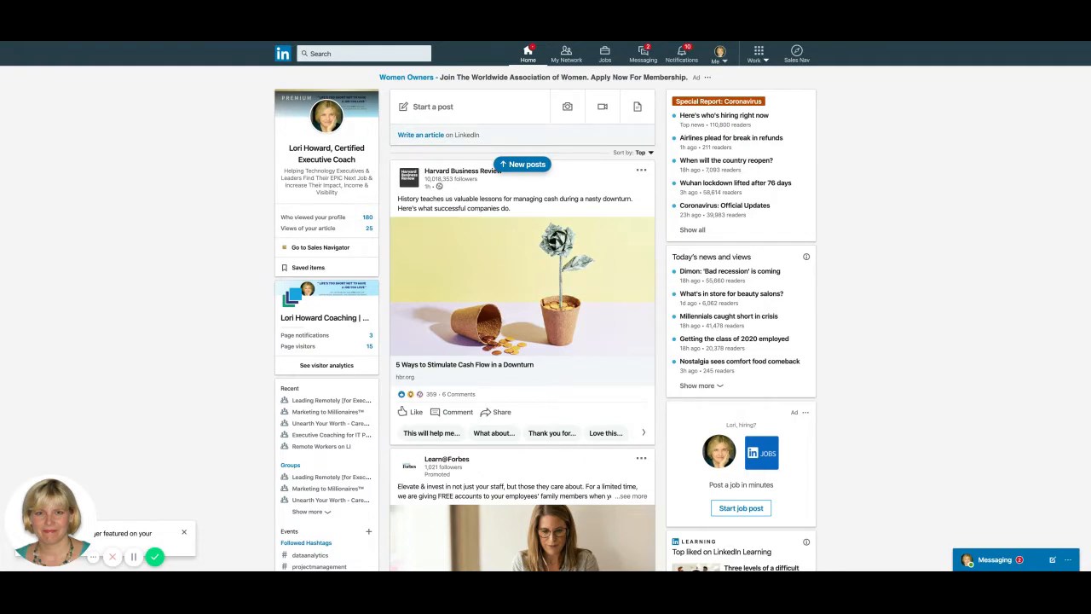
# - Open your own profile page from the home feed
pyautogui.click(327, 157)
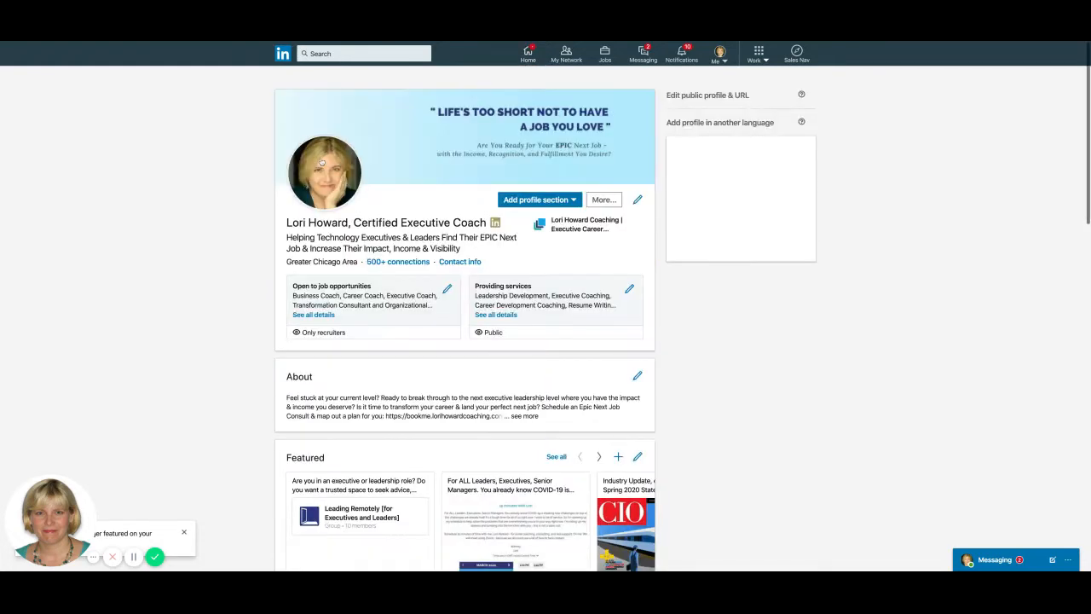
pyautogui.click(324, 170)
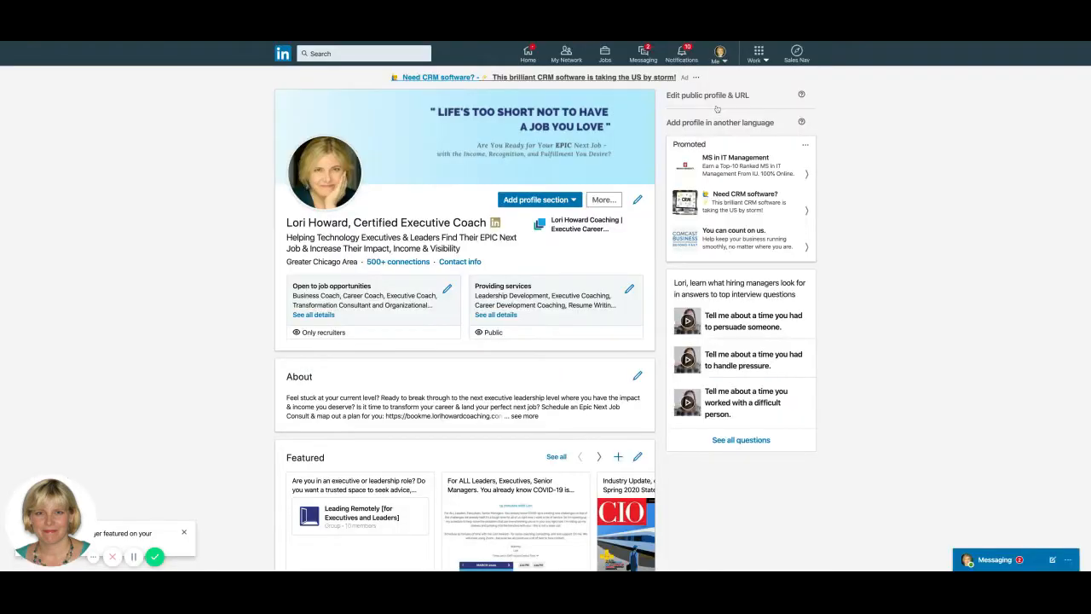
pyautogui.click(715, 102)
# - Look at the content types that can be added to the profile's Featured section, then dismiss the choices
pyautogui.scroll(-3, 461, 336)
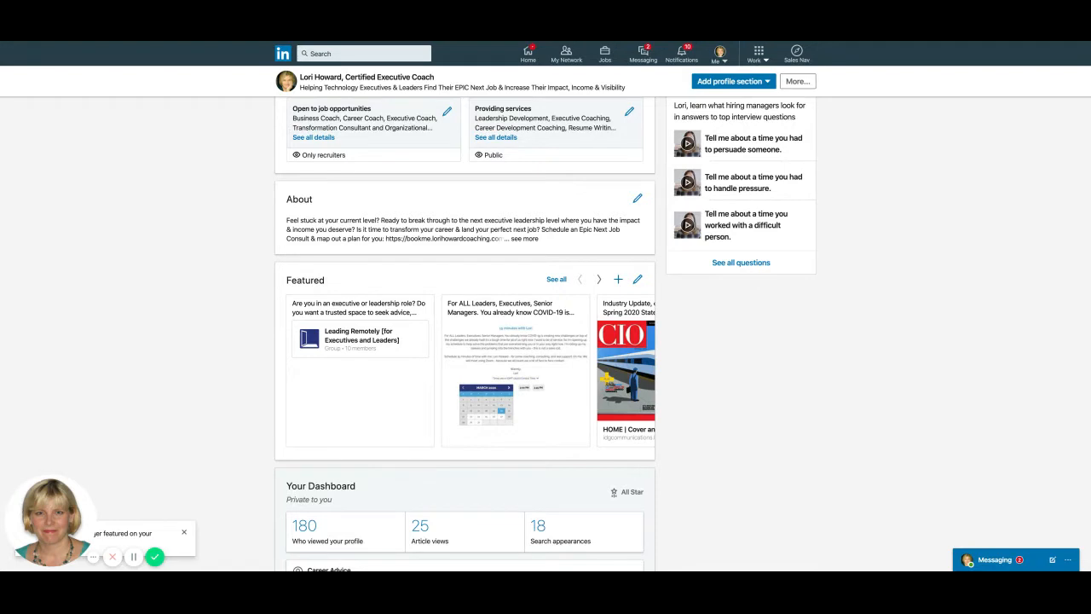
pyautogui.click(618, 281)
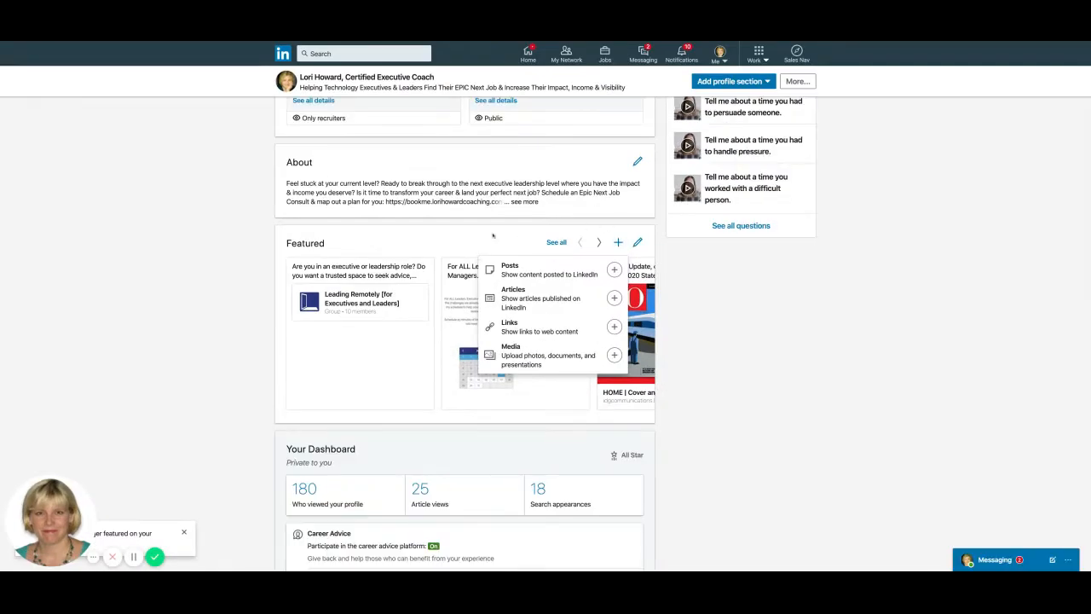
pyautogui.click(480, 238)
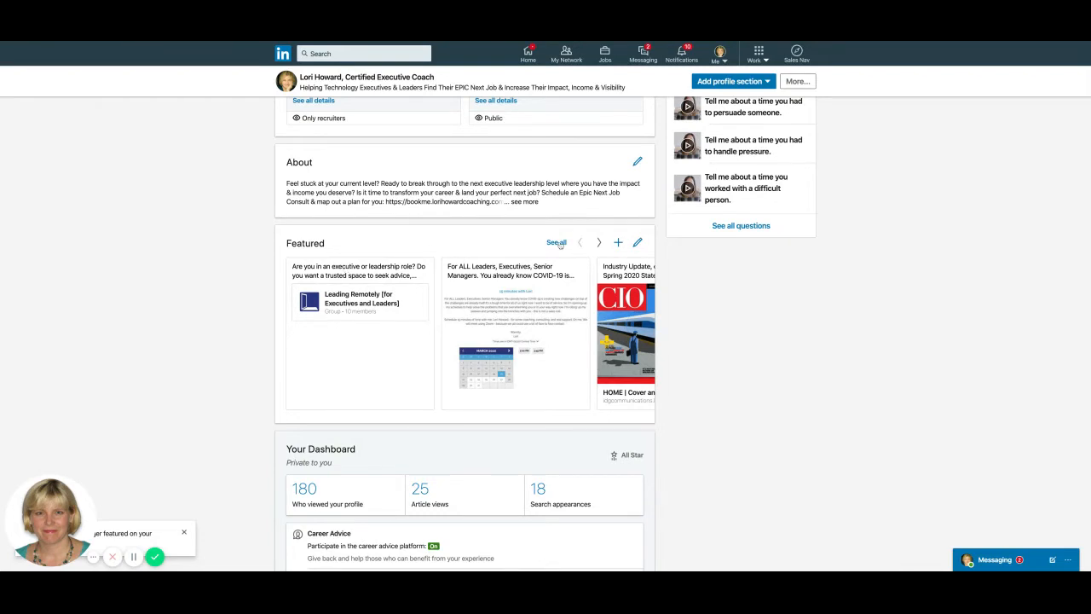
# - Examine the full list of featured posts, links and client testimonials from first to last, then close it
pyautogui.click(557, 243)
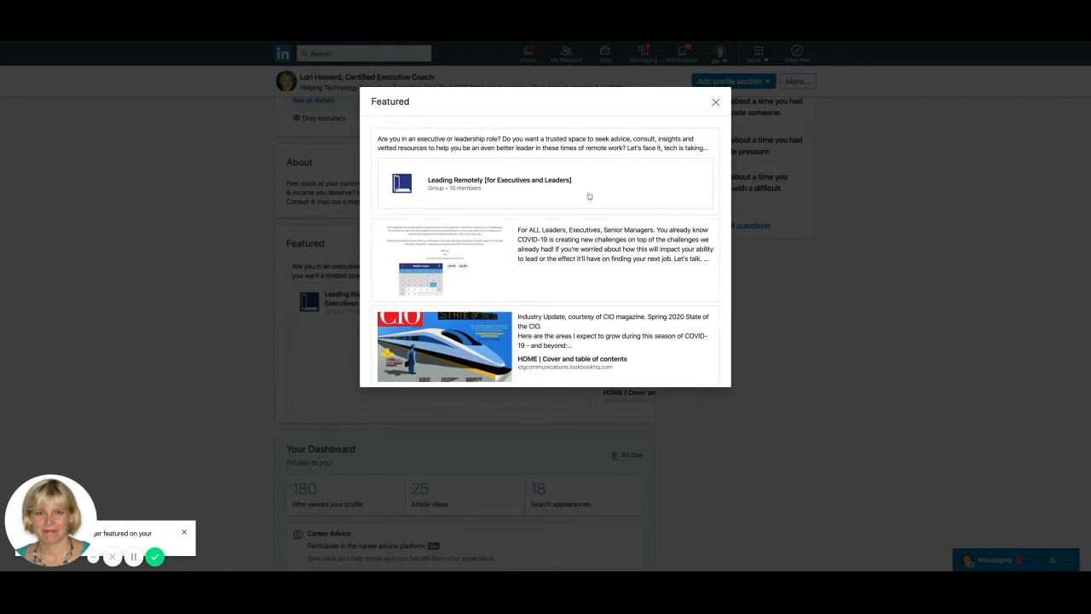
pyautogui.scroll(-2, 579, 192)
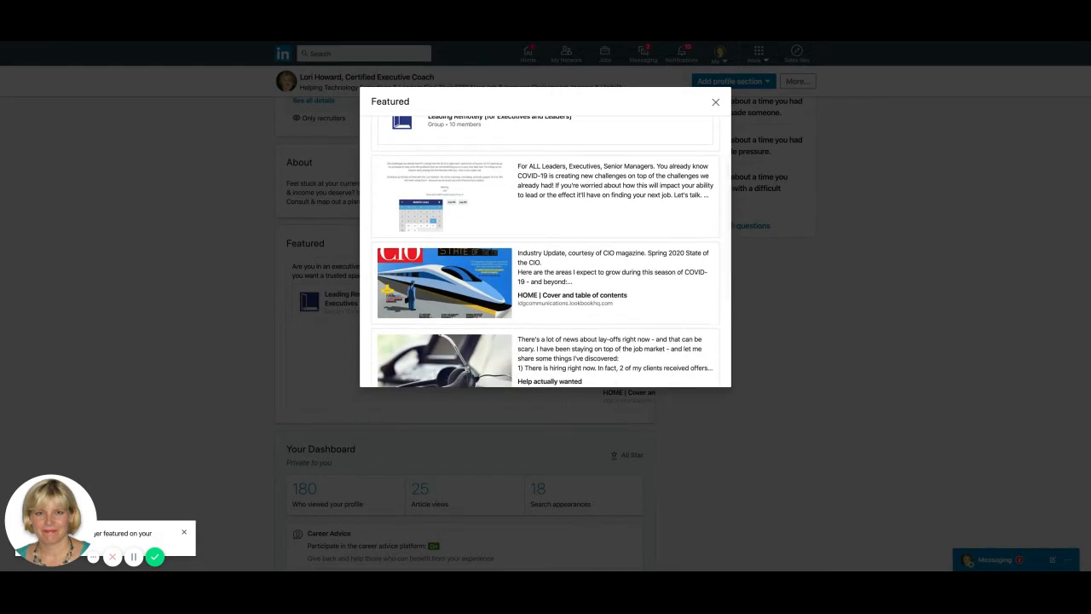
pyautogui.scroll(-1, 545, 251)
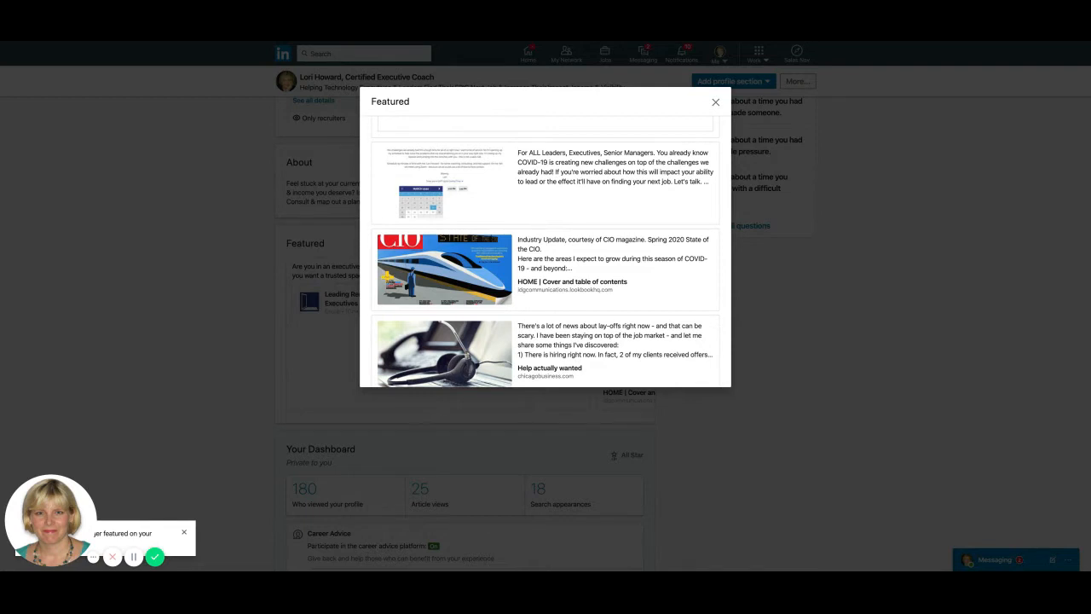
pyautogui.scroll(-3, 545, 247)
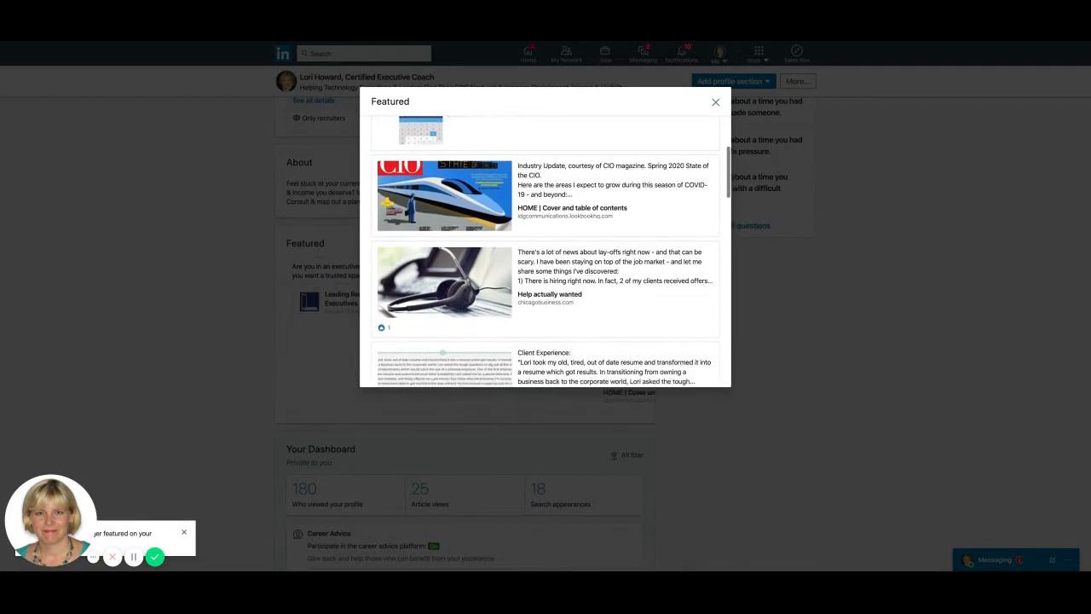
pyautogui.scroll(-1, 546, 251)
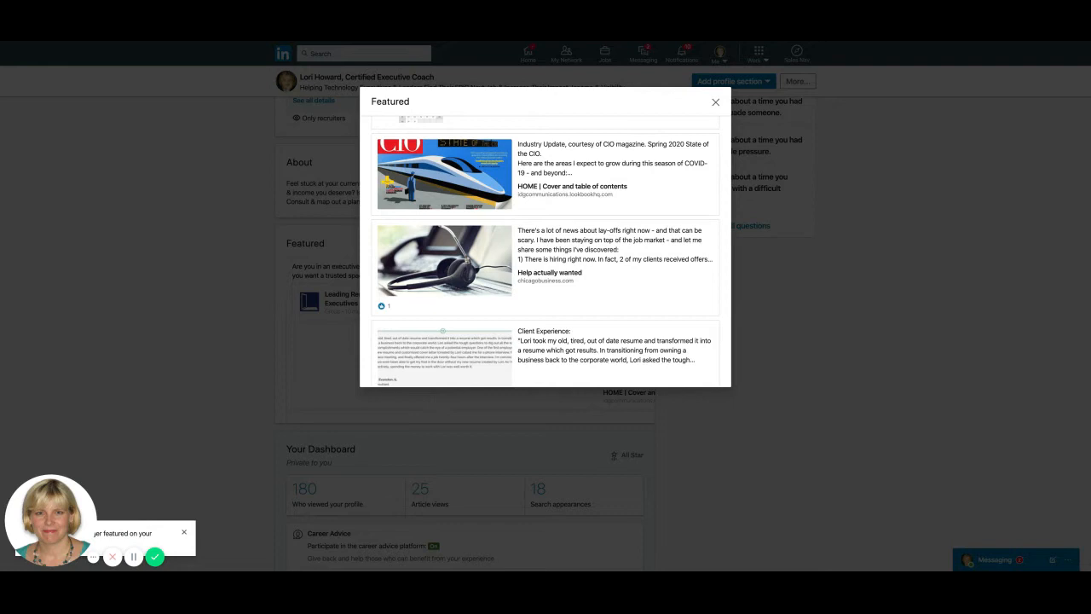
pyautogui.scroll(-1, 545, 251)
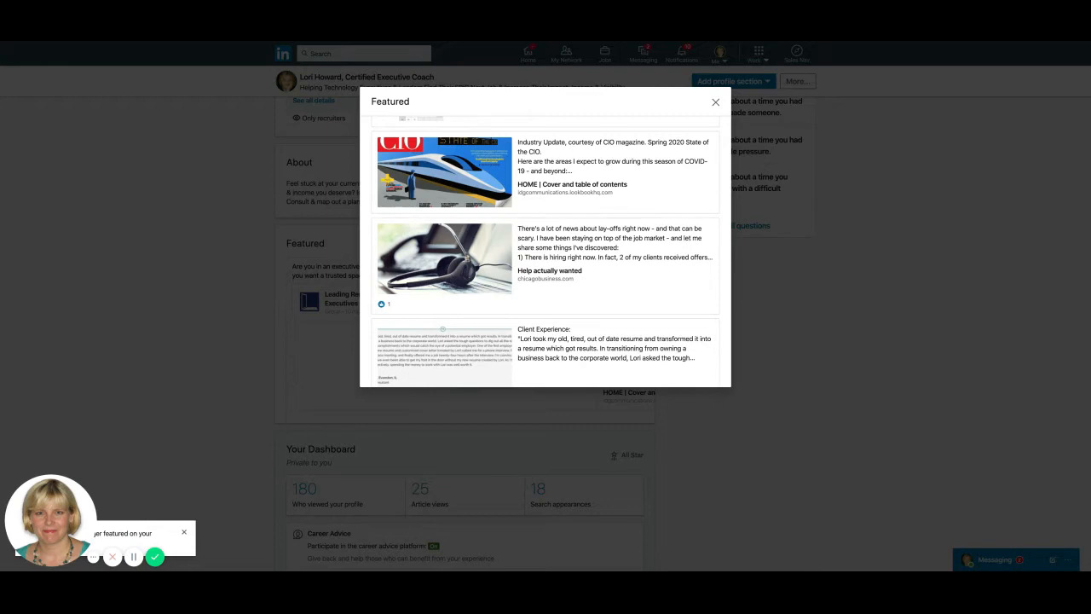
pyautogui.scroll(-2, 546, 251)
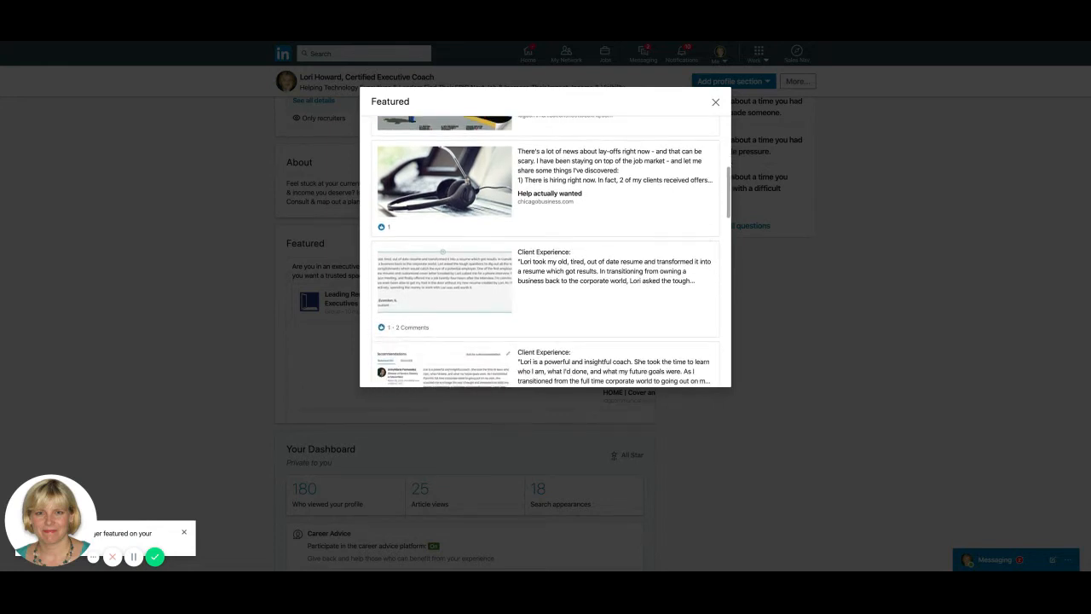
pyautogui.scroll(-1, 545, 251)
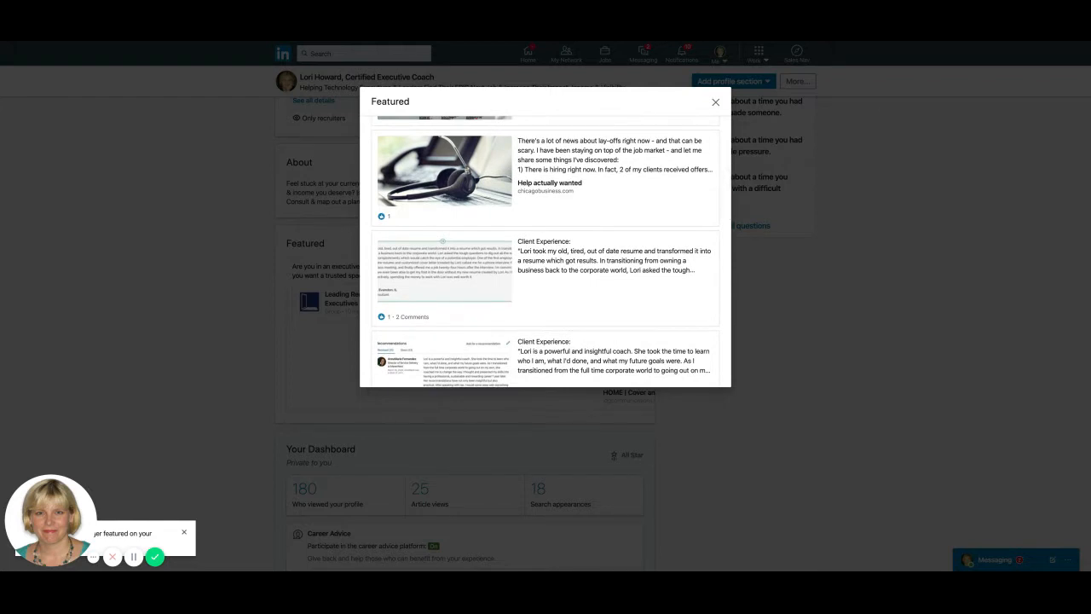
pyautogui.scroll(-3, 493, 185)
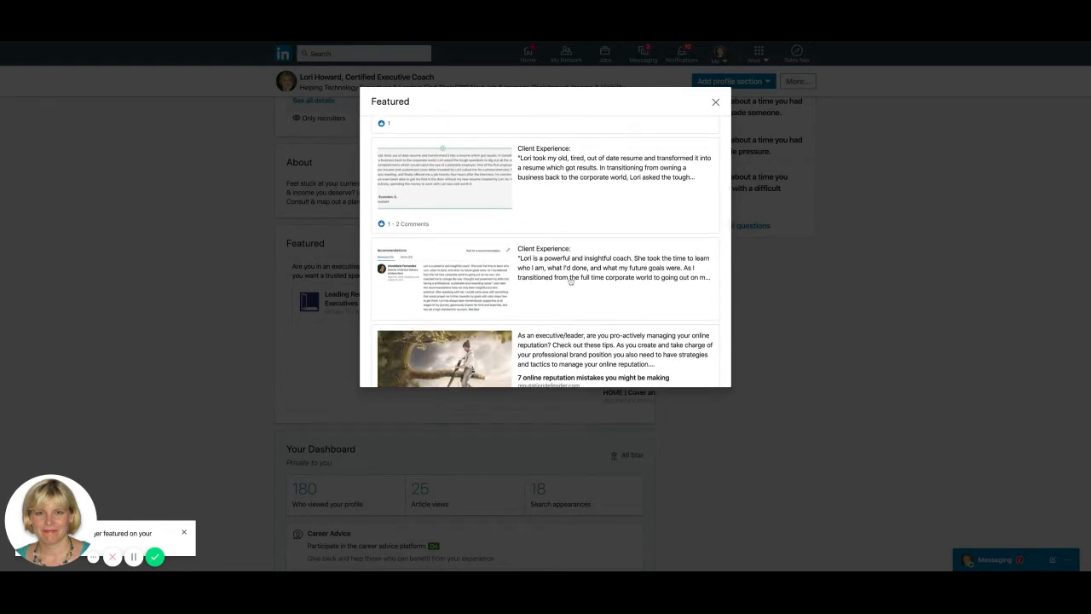
pyautogui.scroll(-1, 570, 282)
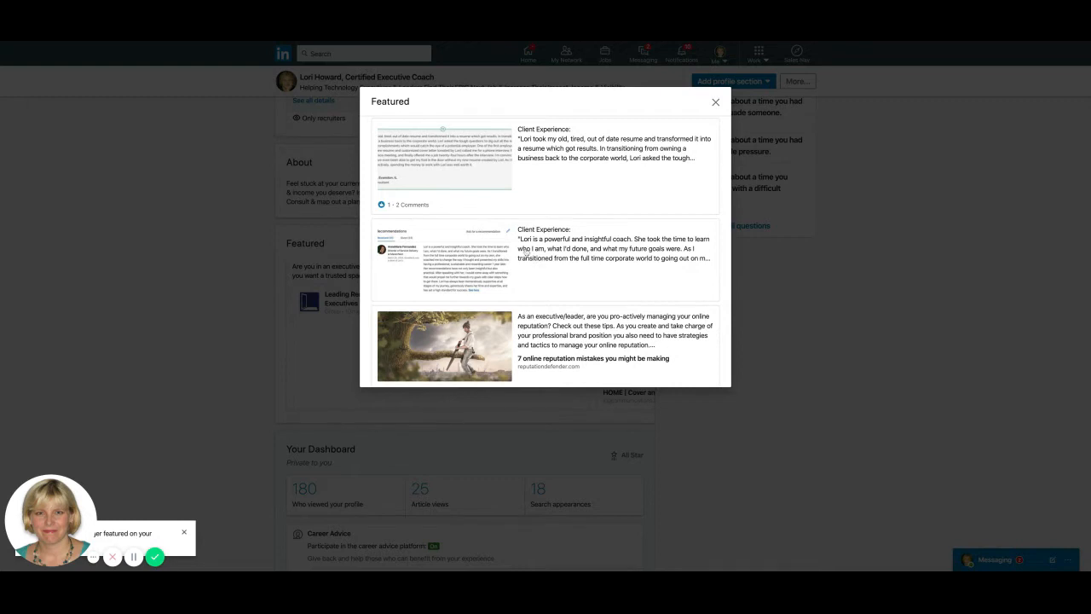
pyautogui.scroll(-1, 514, 271)
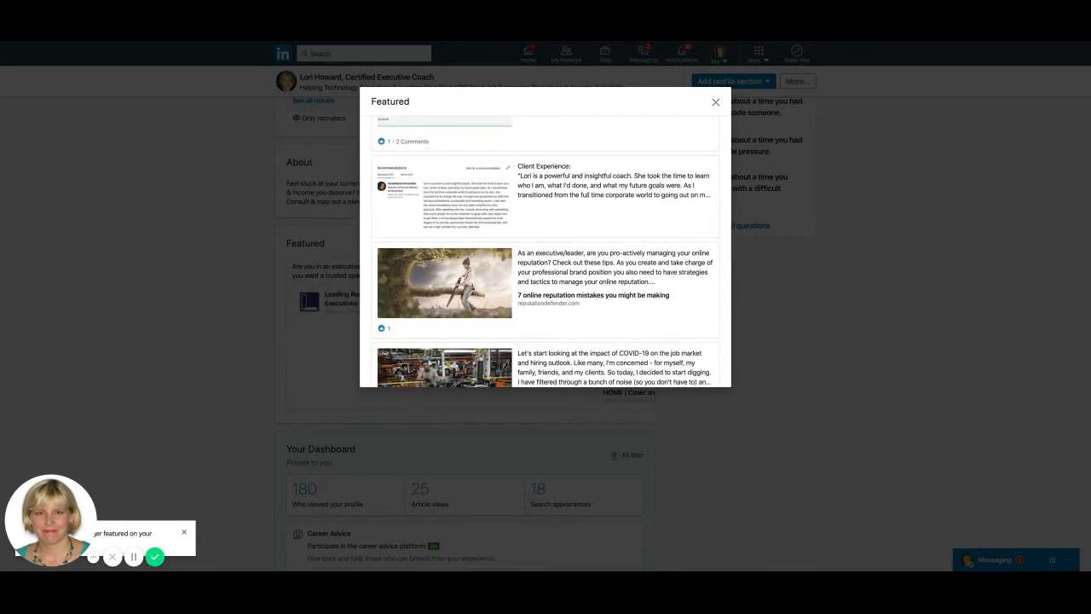
pyautogui.scroll(2, 478, 251)
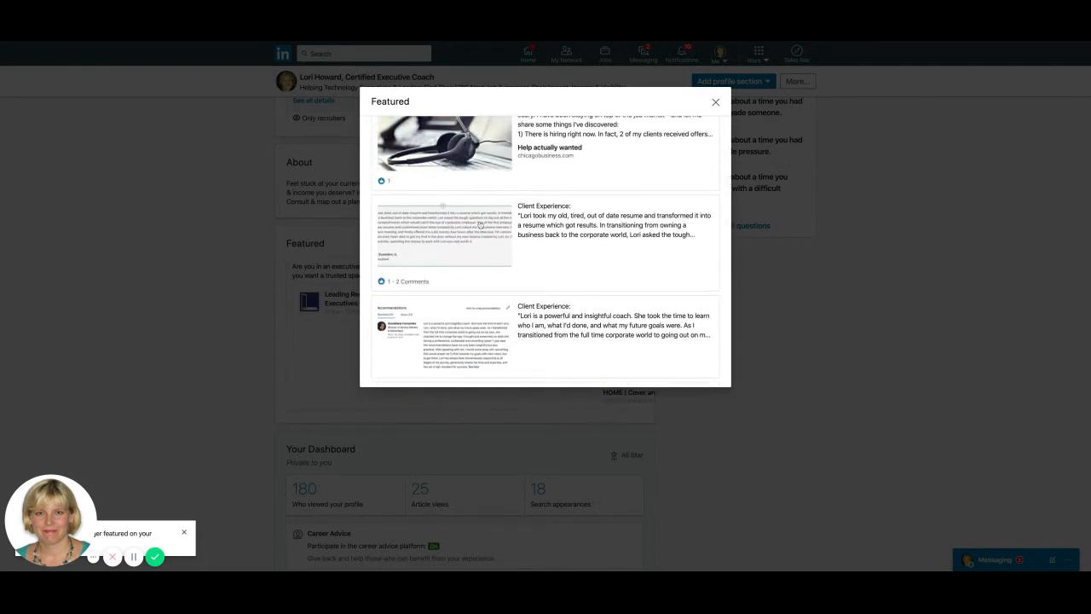
pyautogui.scroll(-1, 475, 331)
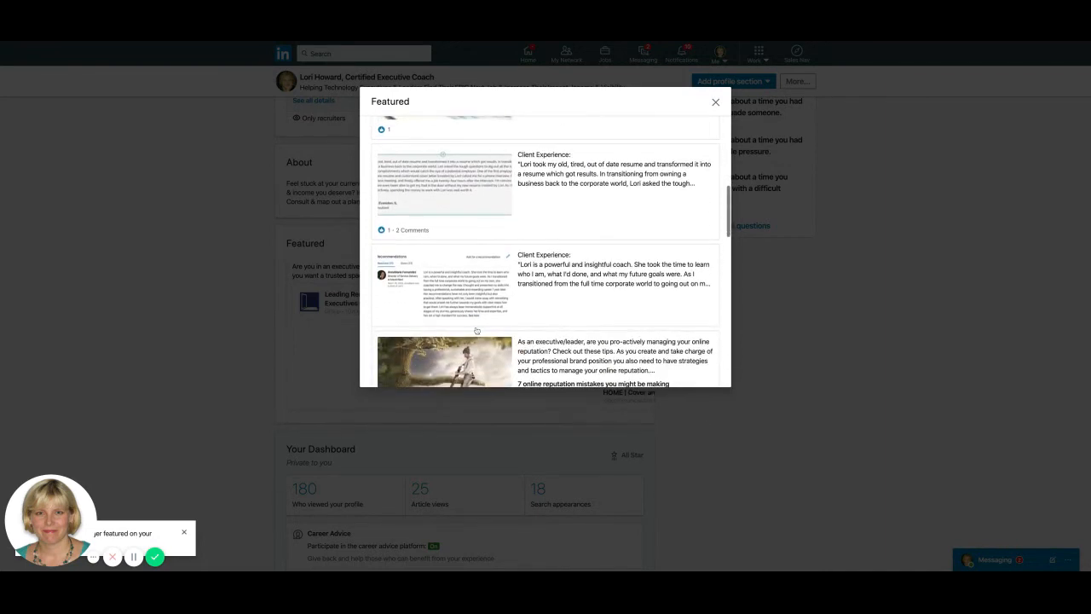
pyautogui.scroll(-2, 482, 308)
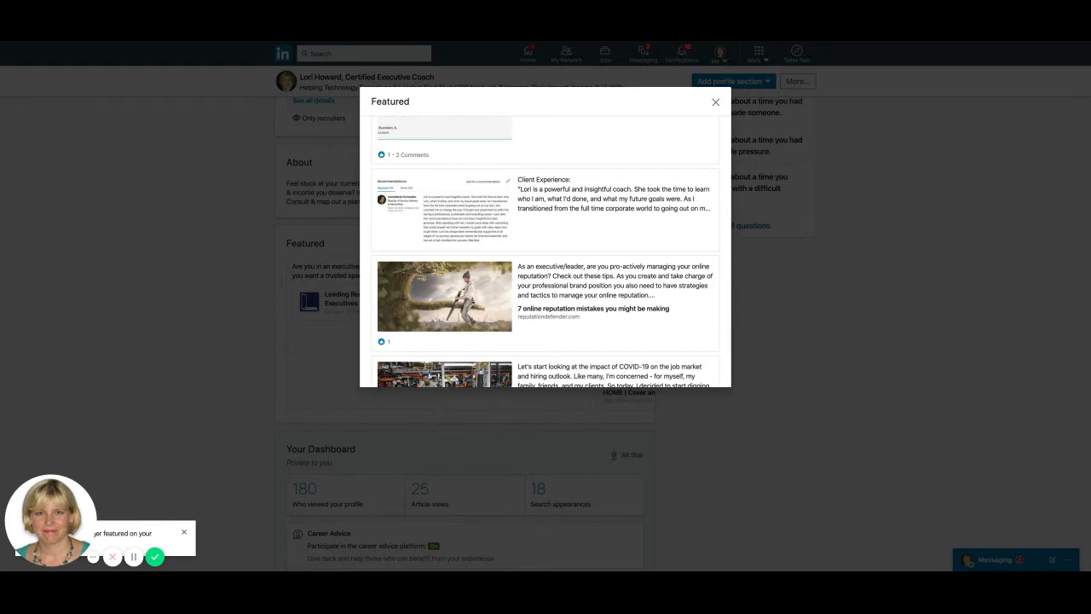
pyautogui.scroll(-5, 545, 251)
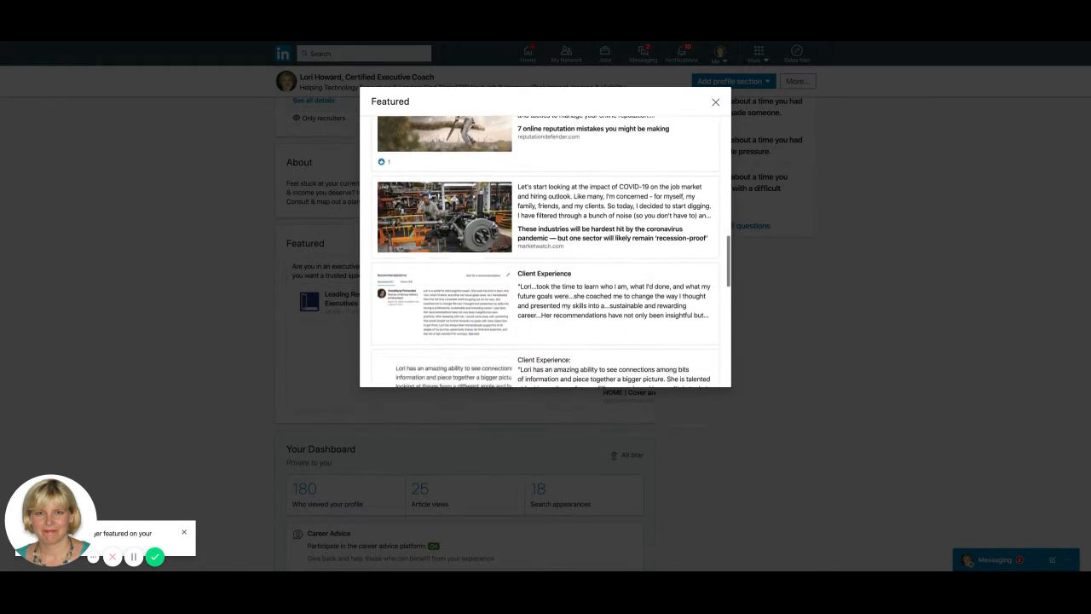
pyautogui.scroll(-10, 545, 251)
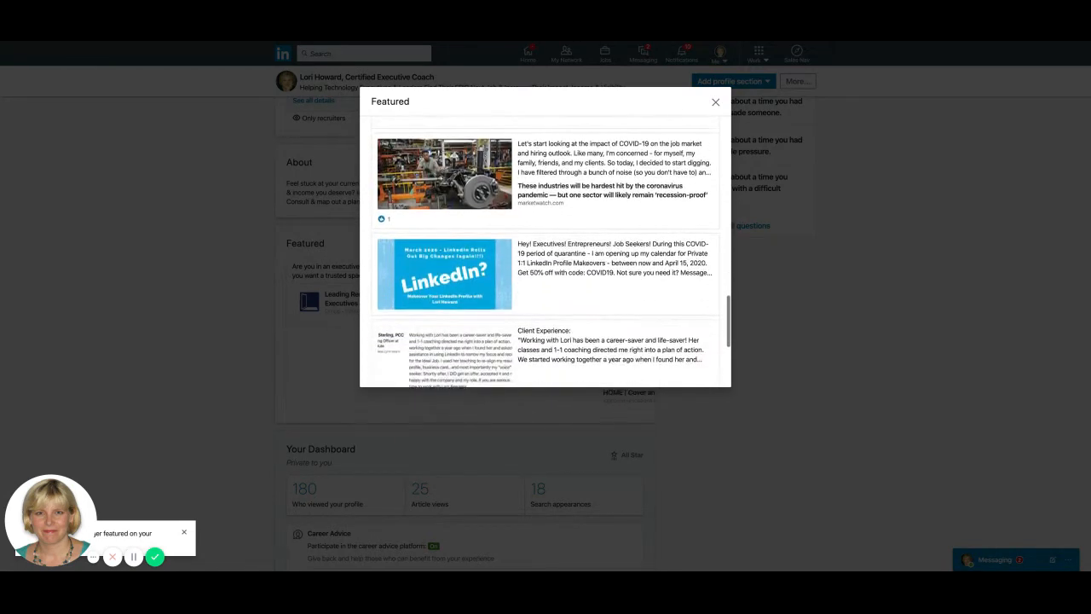
pyautogui.scroll(-6, 480, 243)
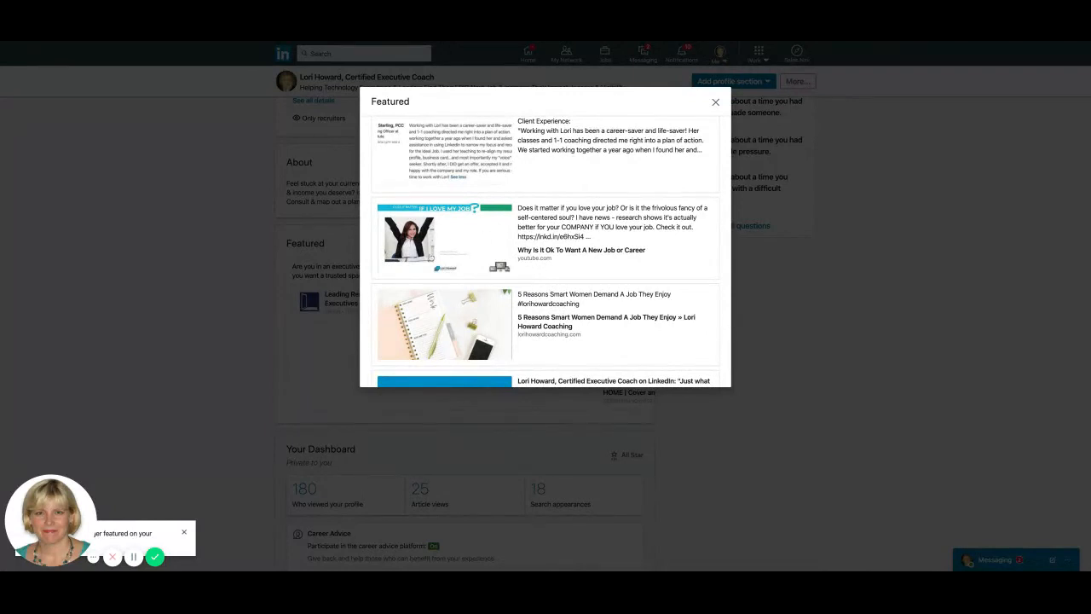
pyautogui.scroll(-2, 440, 312)
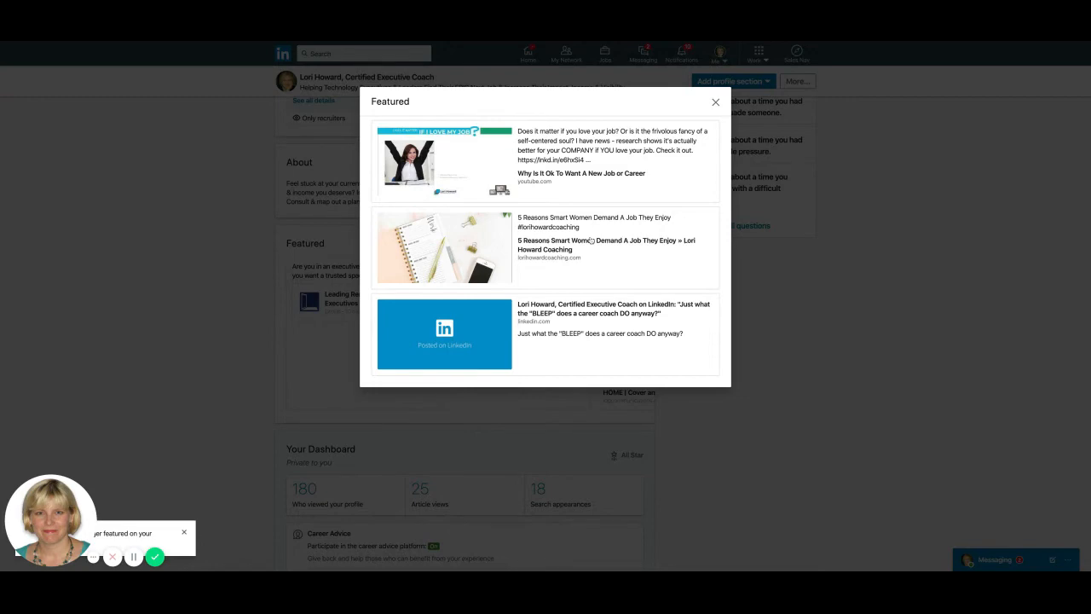
pyautogui.scroll(10, 591, 241)
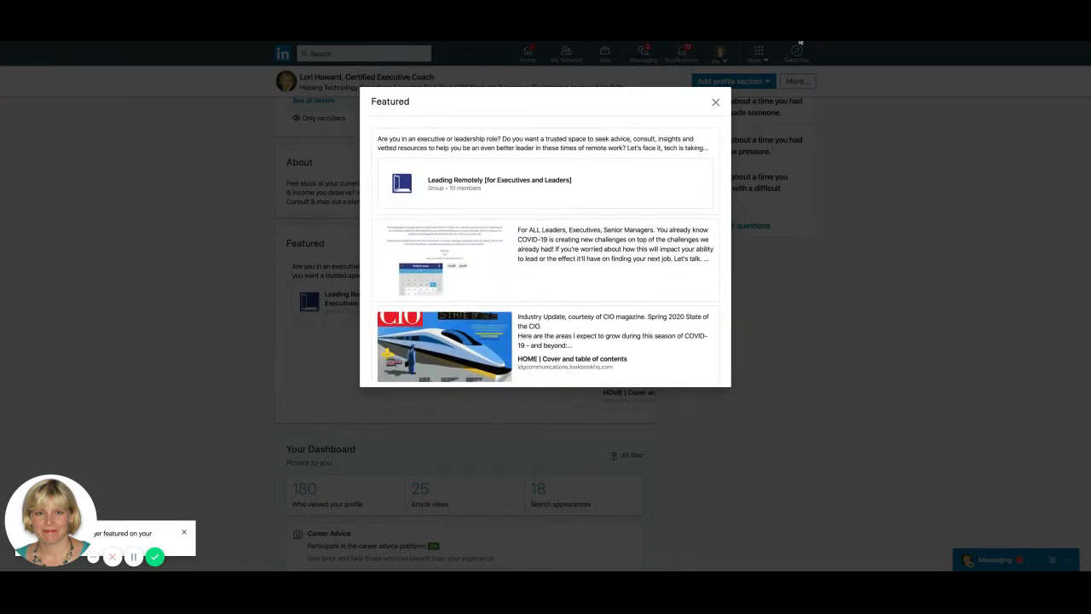
pyautogui.click(716, 102)
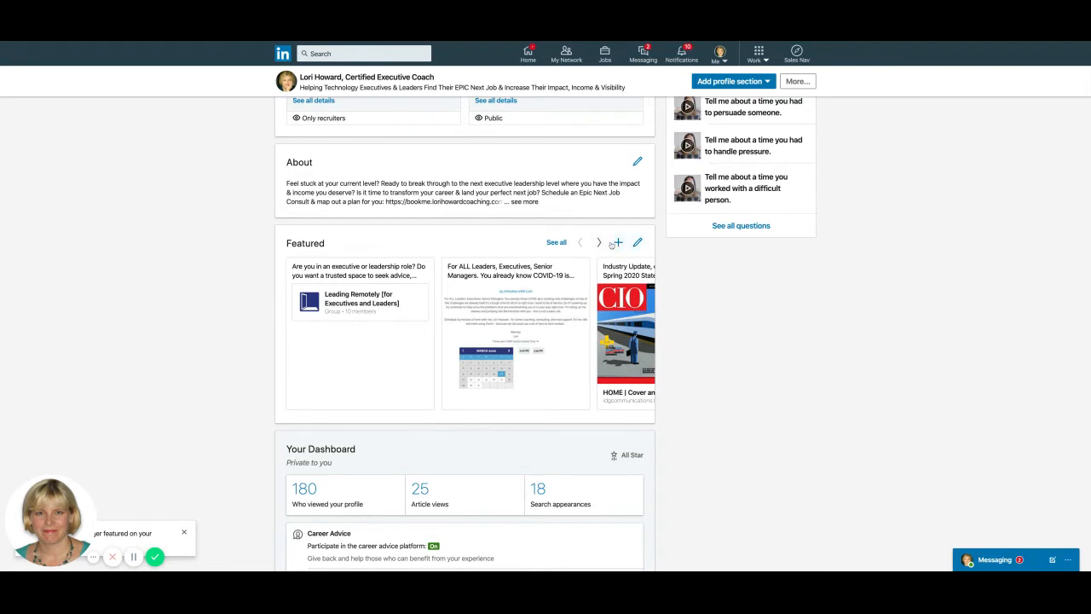
# - Check the reorder and remove options for the Featured items in edit mode and finish without editing anything
pyautogui.click(617, 243)
pyautogui.click(617, 243)
pyautogui.click(637, 244)
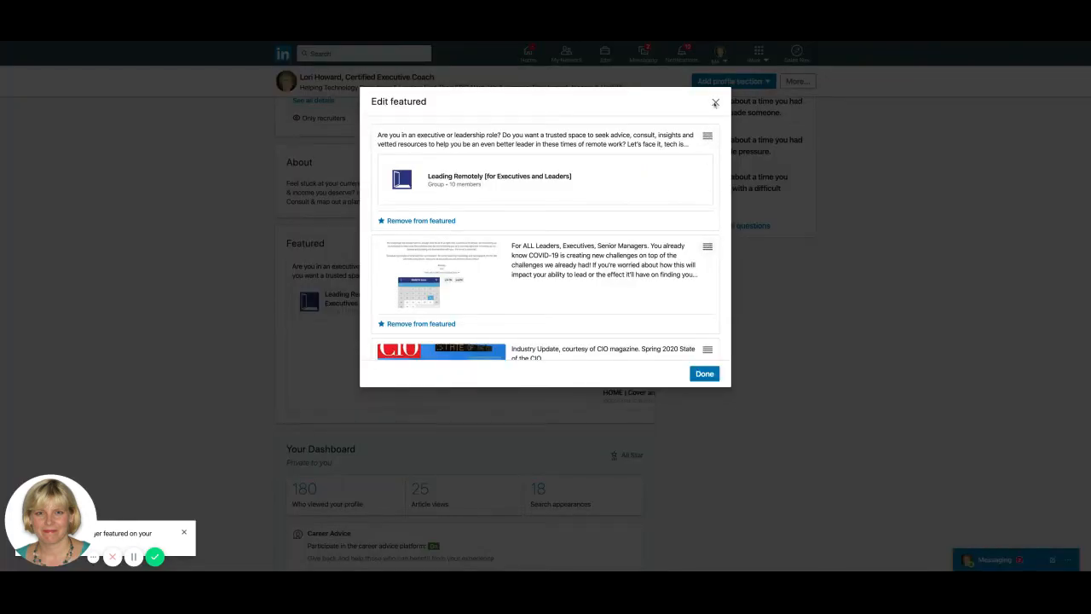
pyautogui.scroll(-2, 686, 265)
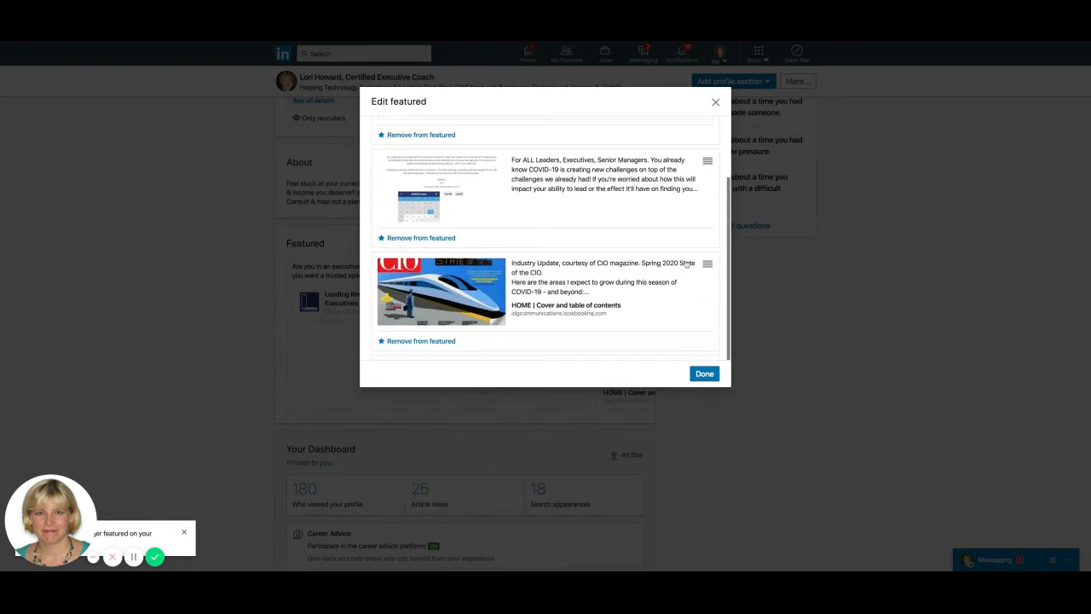
pyautogui.scroll(2, 686, 266)
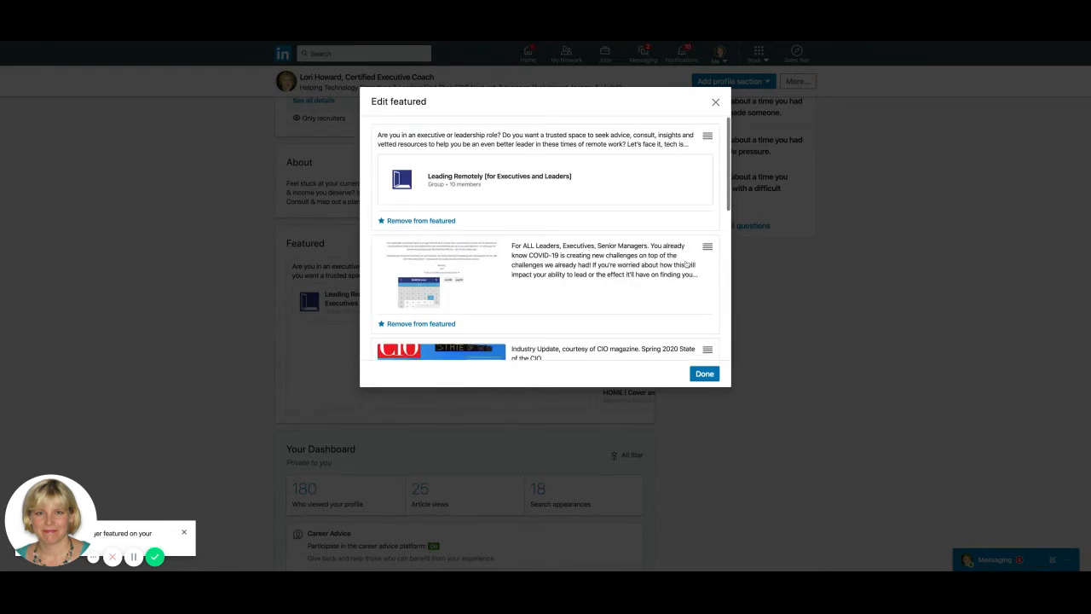
pyautogui.click(703, 374)
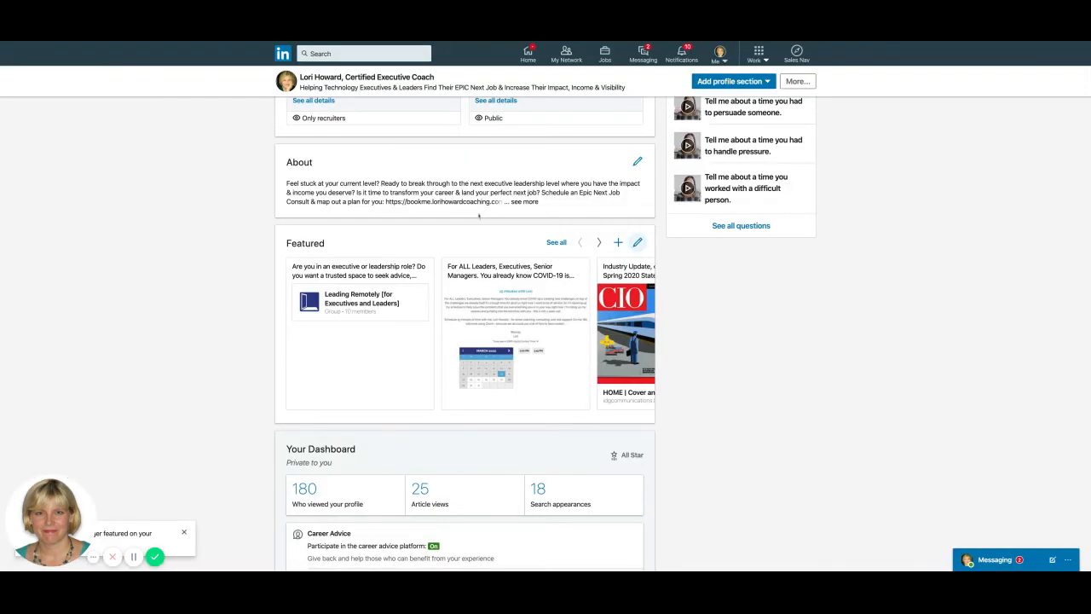
# - Check which Featured content types are offered when adding a profile section, then dismiss the choices
pyautogui.scroll(3, 479, 215)
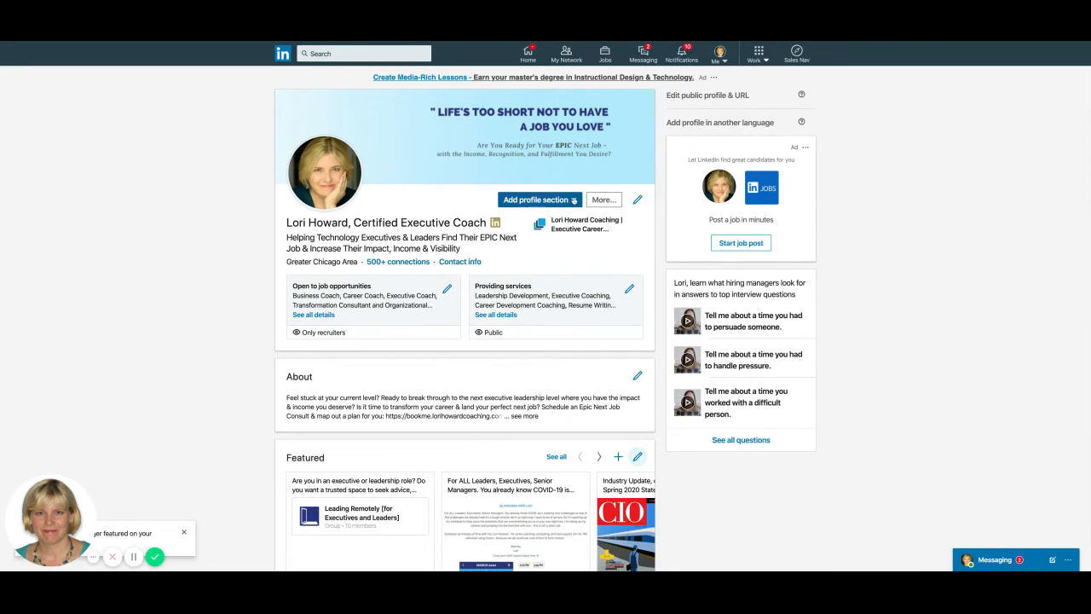
pyautogui.click(574, 201)
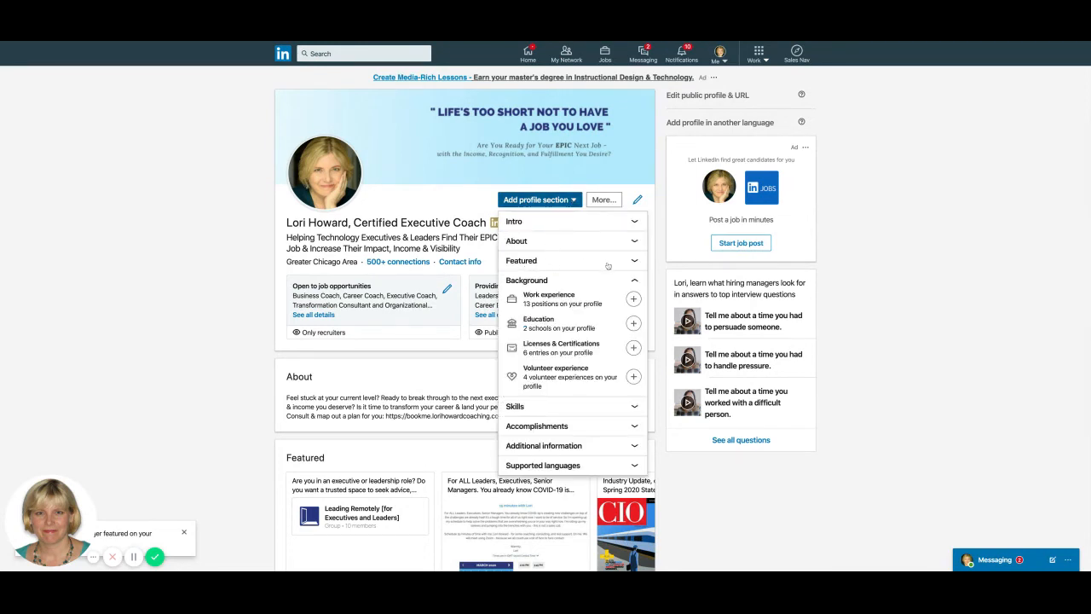
pyautogui.click(634, 261)
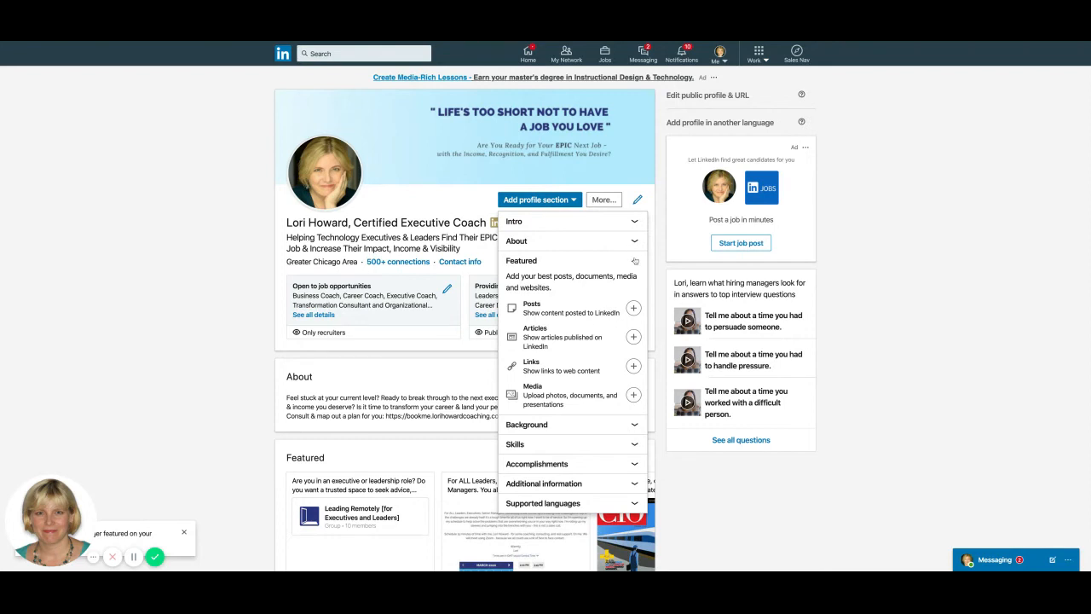
pyautogui.click(429, 195)
# - Select the two-line headline text beneath the profile name
pyautogui.scroll(-3, 429, 195)
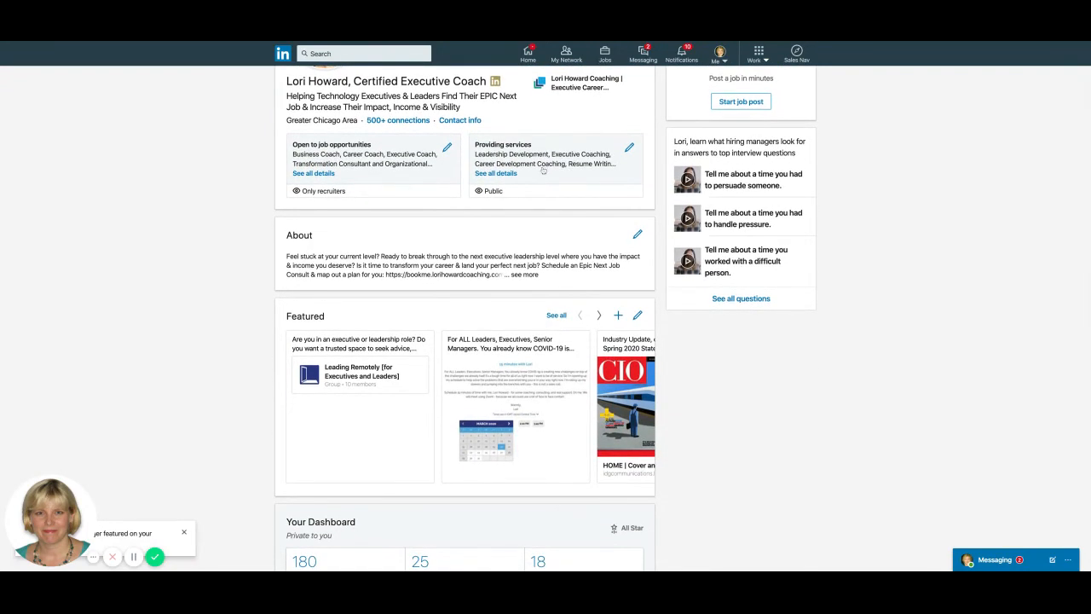
pyautogui.scroll(2, 465, 317)
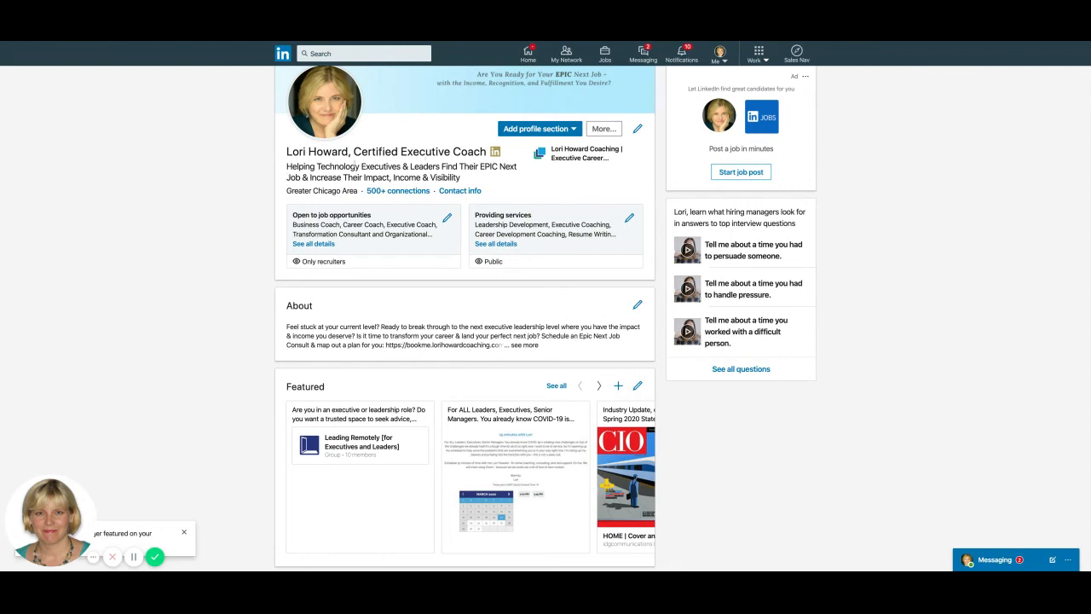
pyautogui.moveTo(287, 168); pyautogui.dragTo(460, 178)
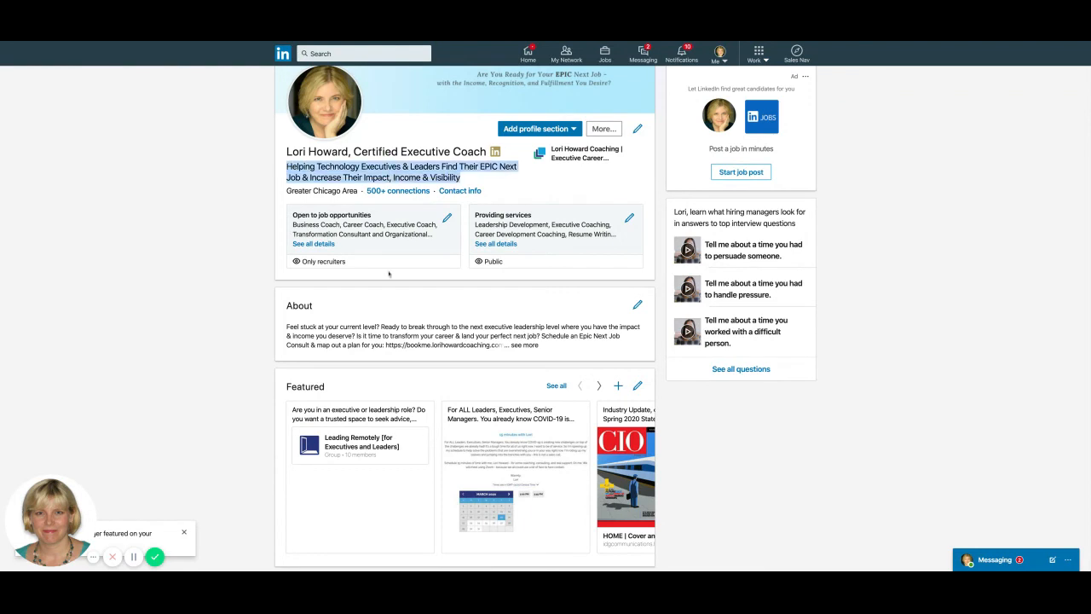
# - Expand the About summary to its full text and review it along with the Featured section below and the profile header above
pyautogui.scroll(-1, 412, 236)
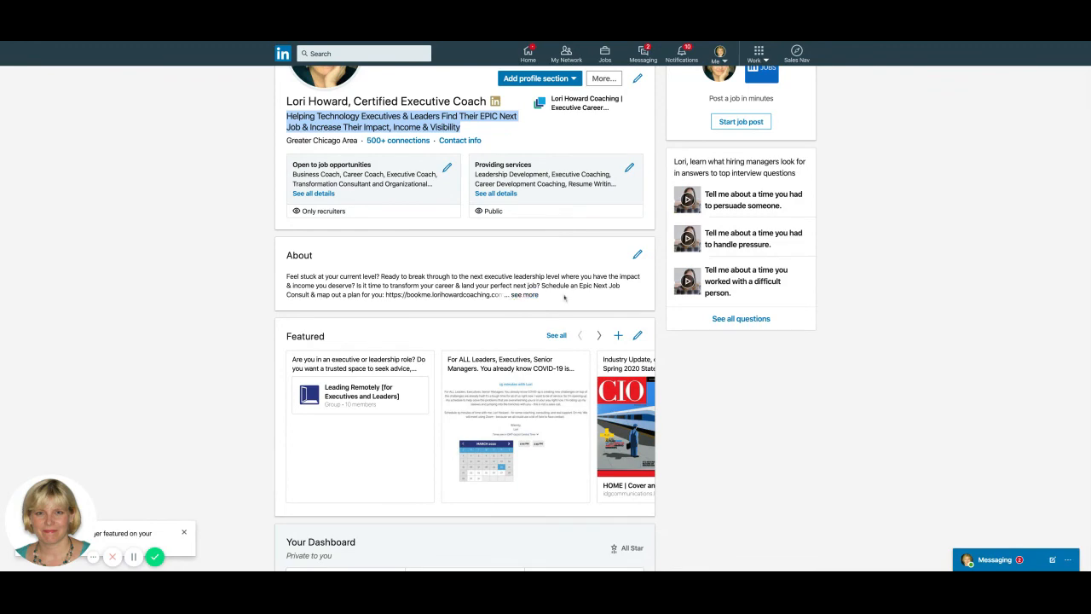
pyautogui.click(525, 295)
pyautogui.scroll(-3, 523, 297)
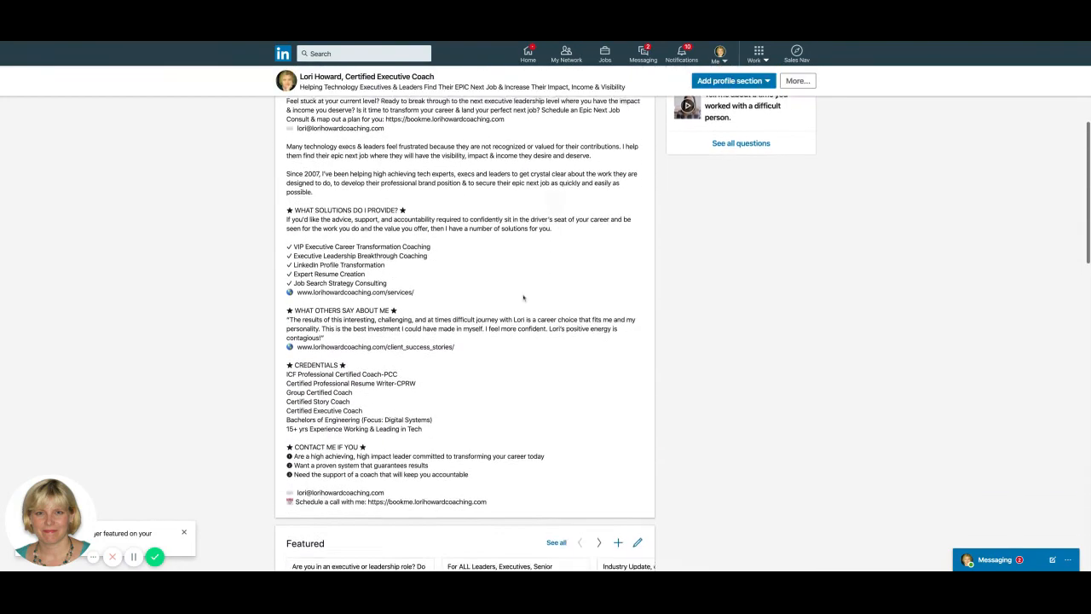
pyautogui.scroll(1, 523, 297)
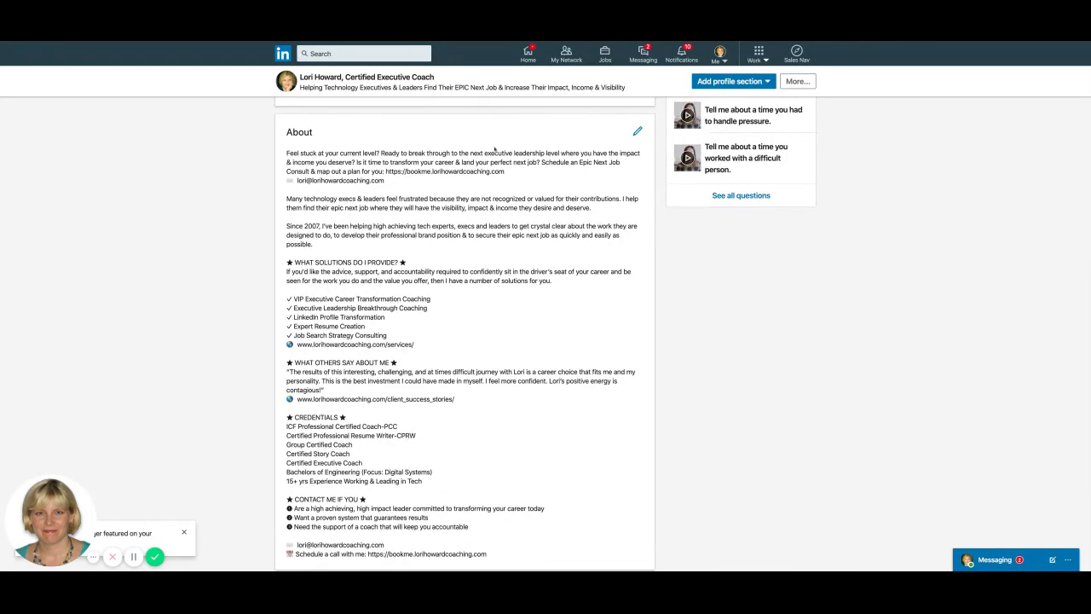
pyautogui.scroll(-4, 464, 333)
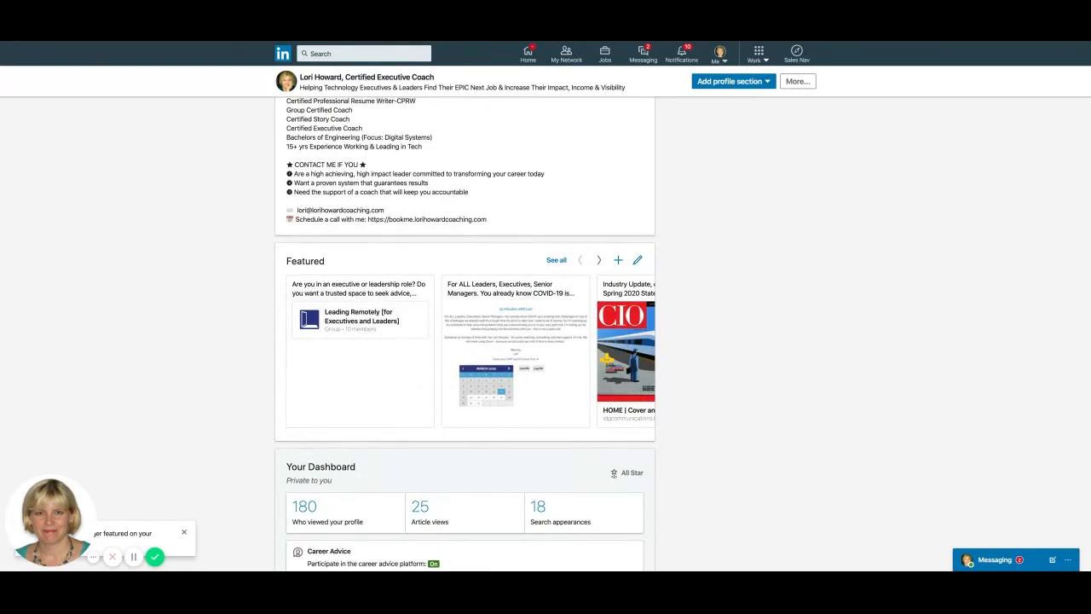
pyautogui.scroll(10, 464, 332)
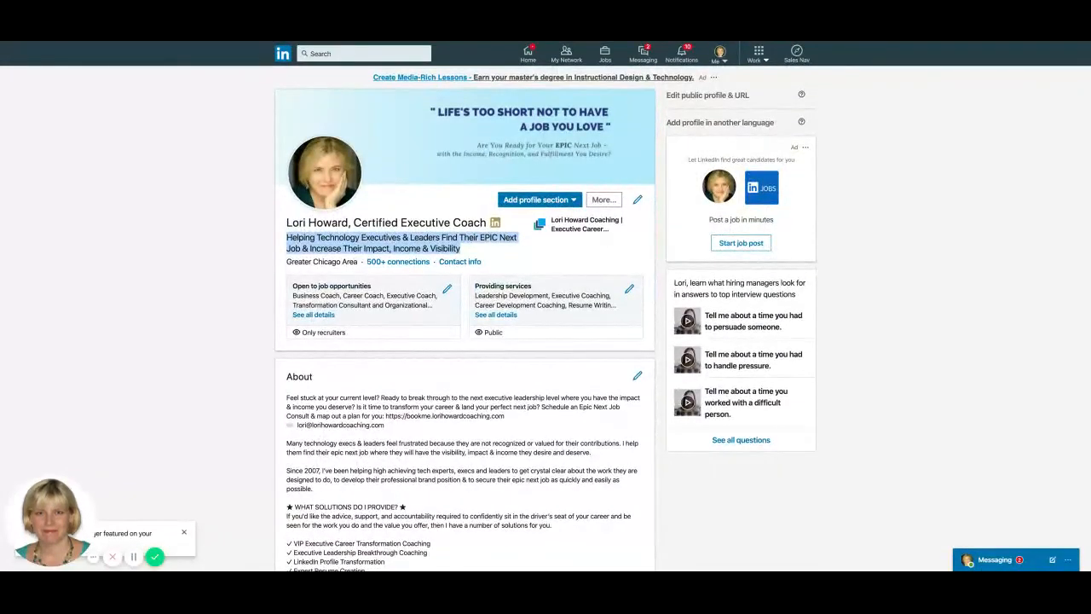
pyautogui.scroll(-10, 464, 332)
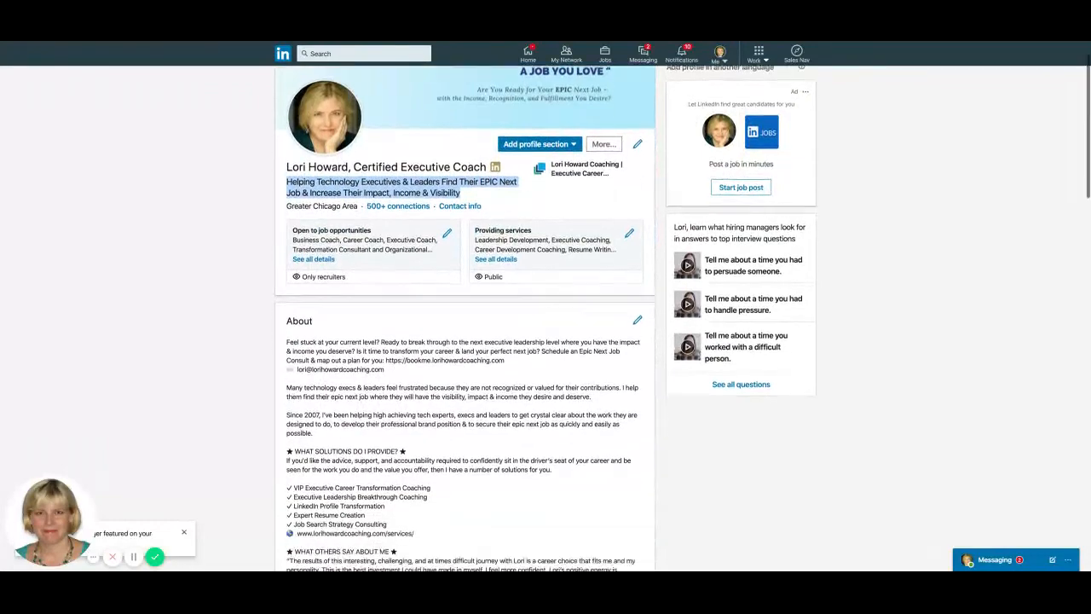